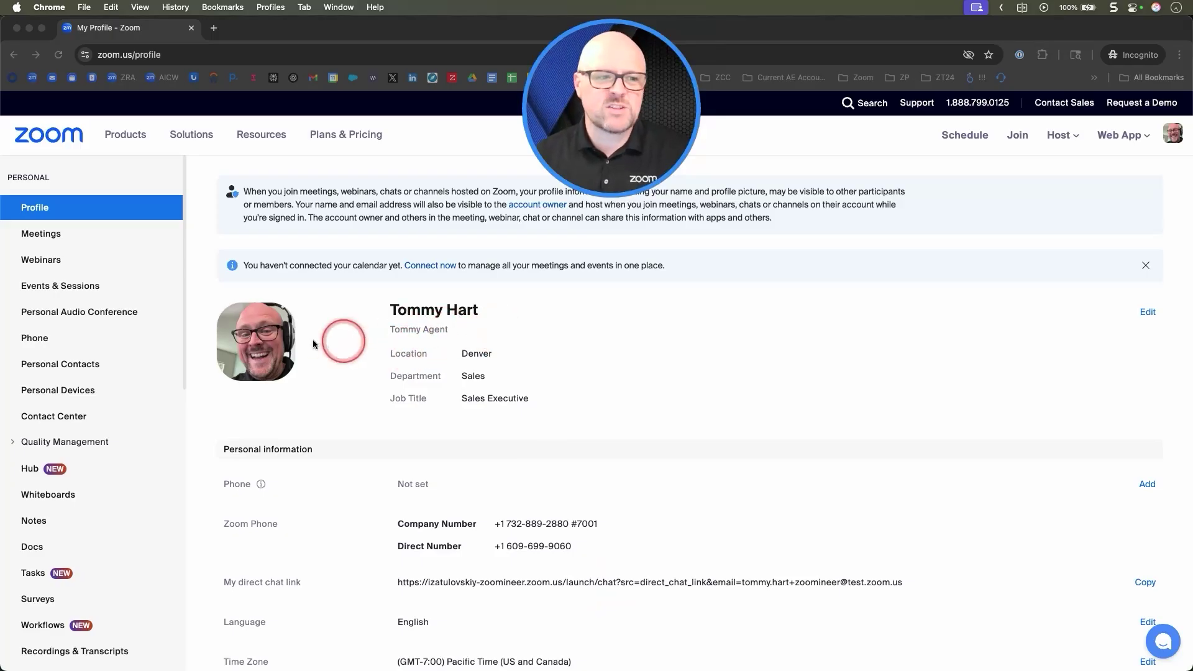
Scroll the sidebar to ADMIN and open Phone System Management's Auto Receptionists list
scroll(106, 476, "down", 10)
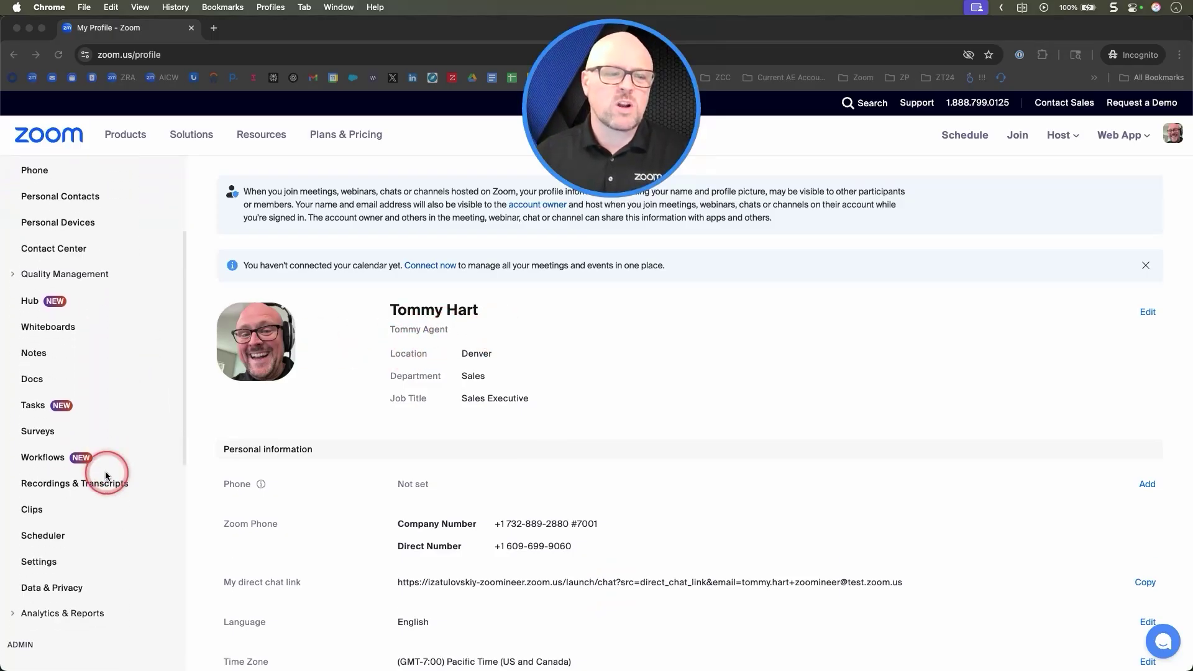
scroll(106, 476, "down", 5)
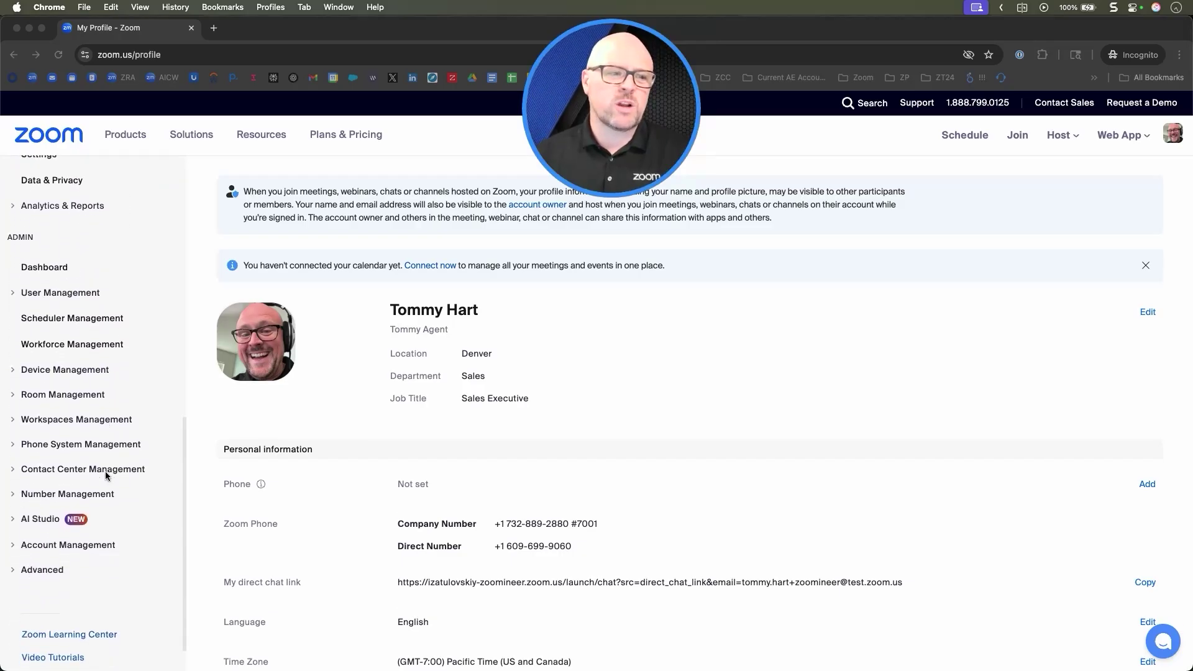
left_click(121, 445)
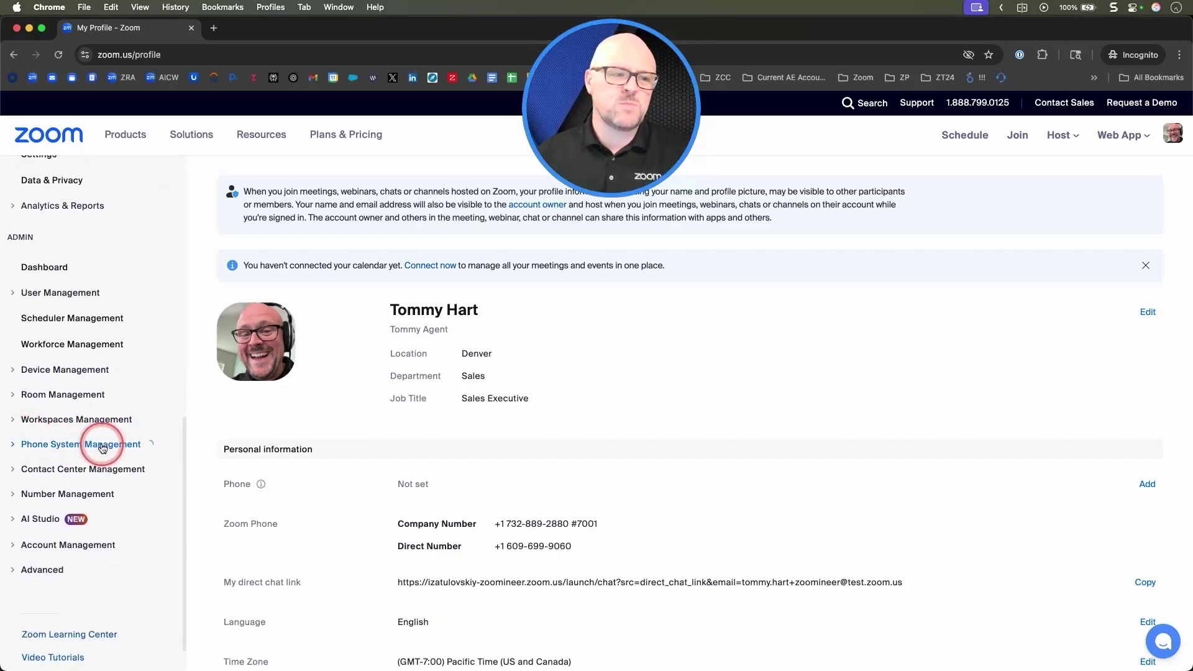
left_click(99, 445)
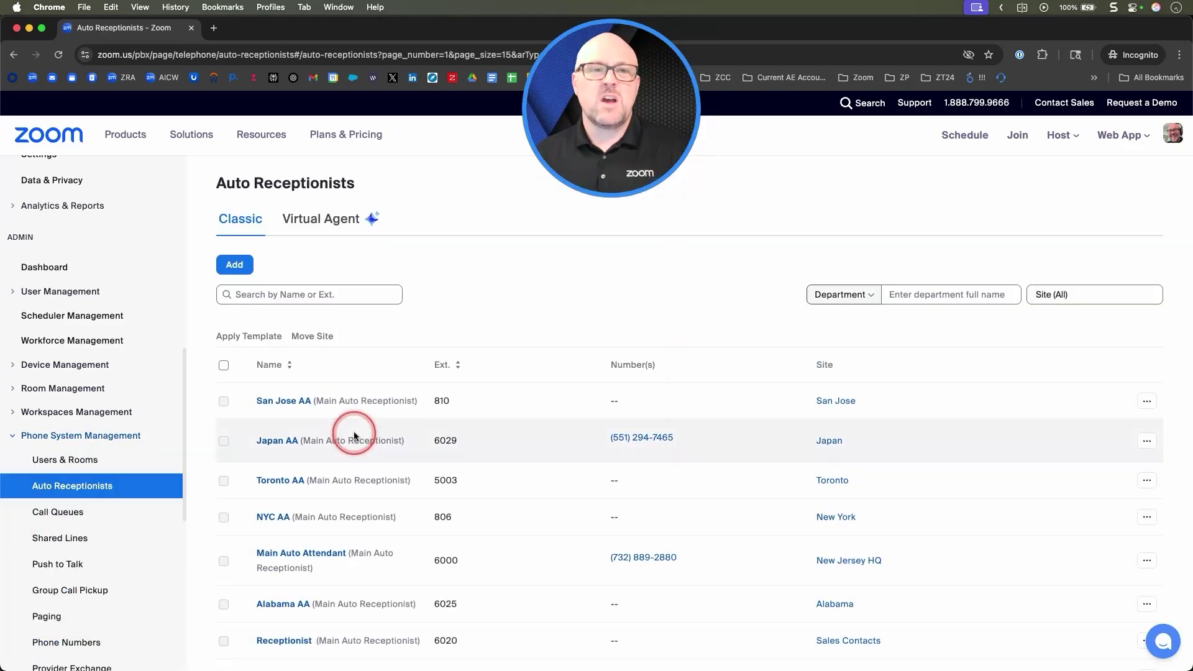
Show the Virtual Agent receptionists and check the linkable virtual agents without adding one
left_click(322, 225)
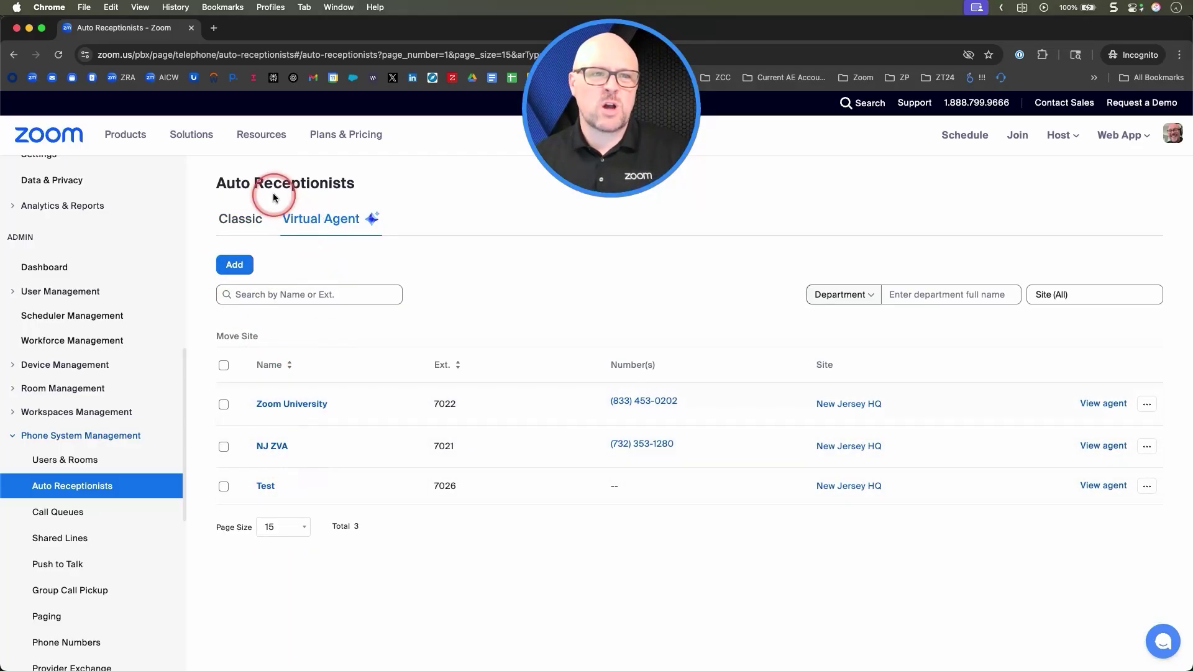
left_click(246, 263)
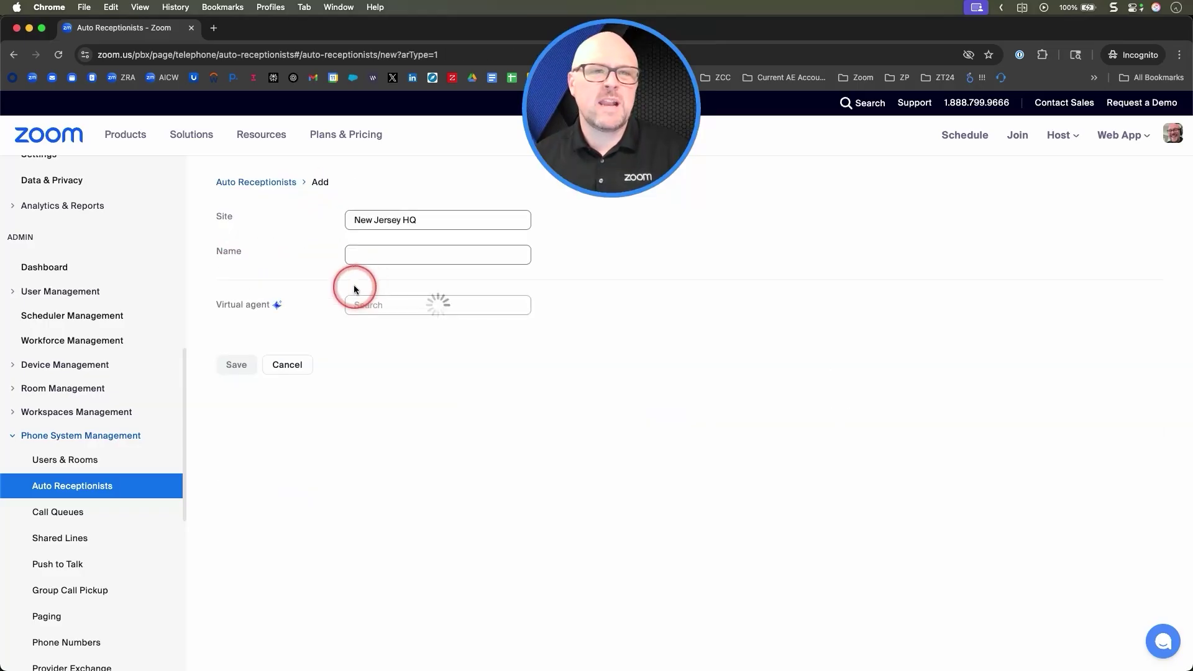
left_click(420, 305)
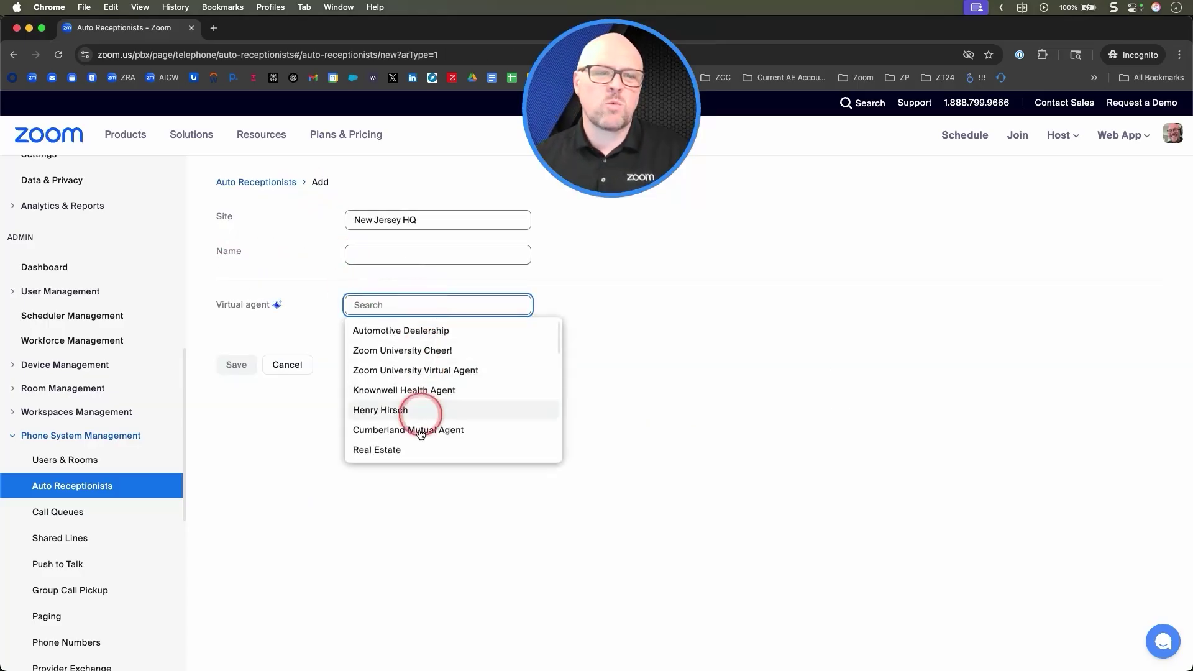
left_click(294, 367)
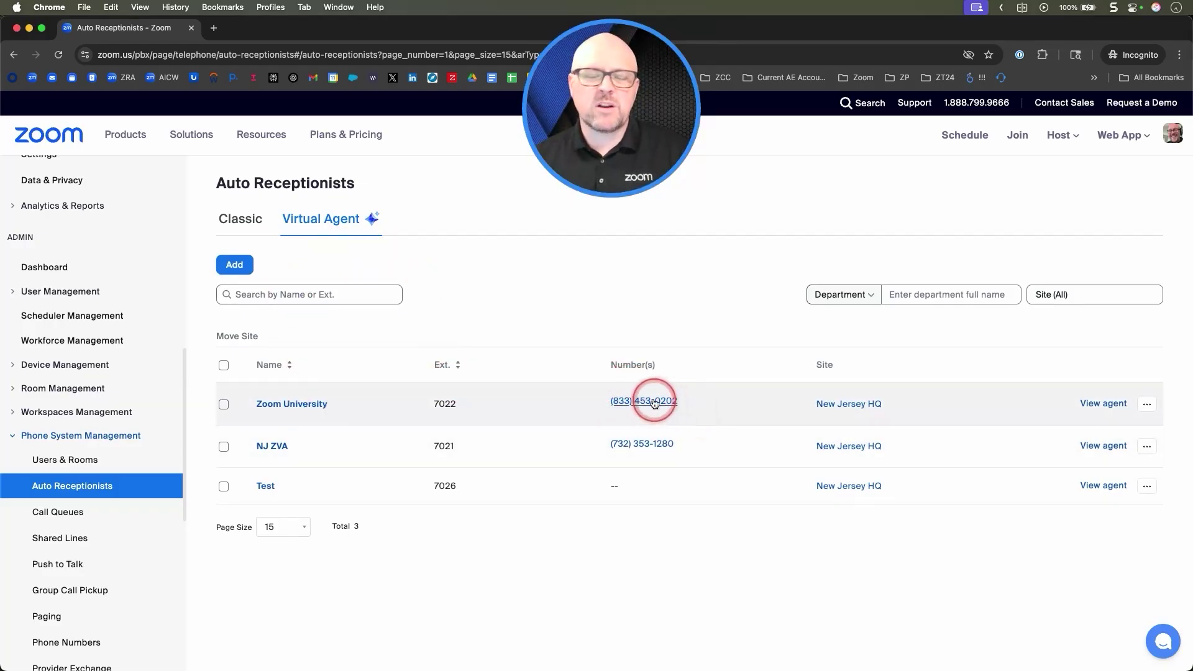
Open the Zoom University receptionist (ext. 7022) and review its numbers without assigning another
left_click(306, 404)
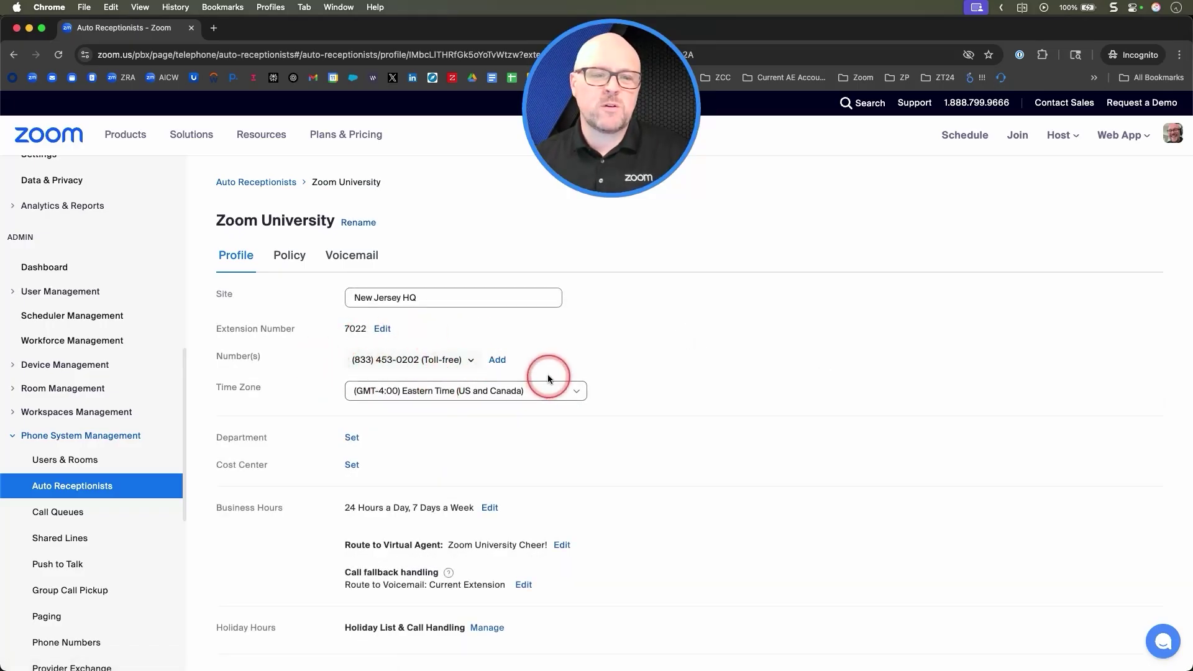
left_click(495, 359)
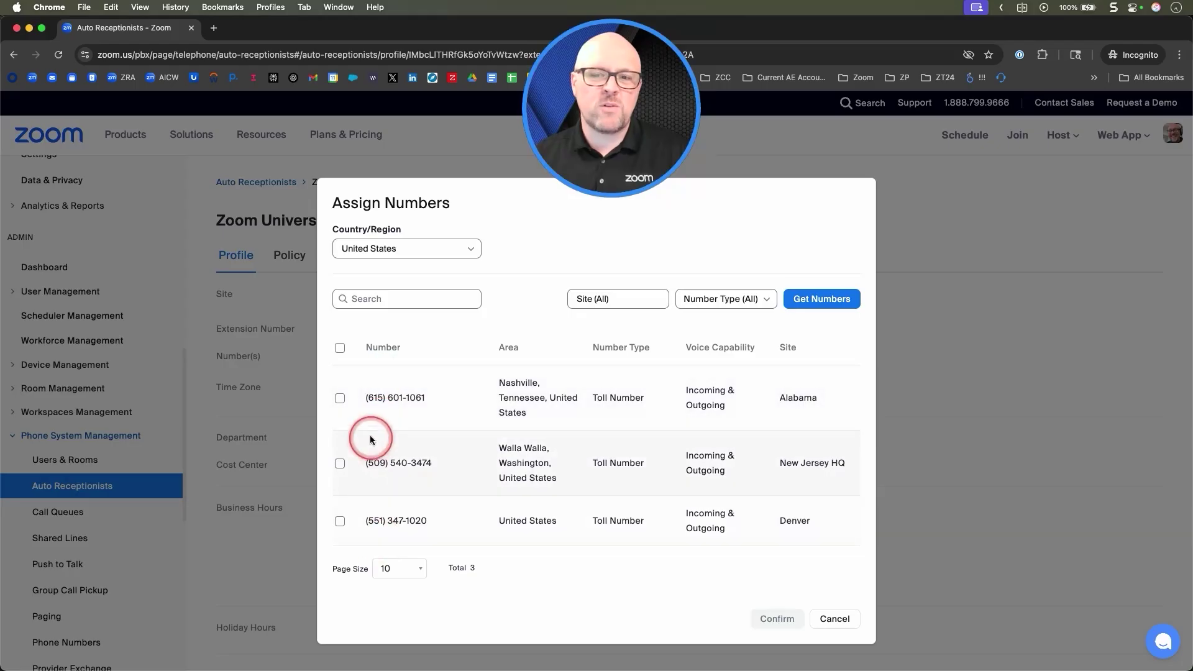
left_click(847, 620)
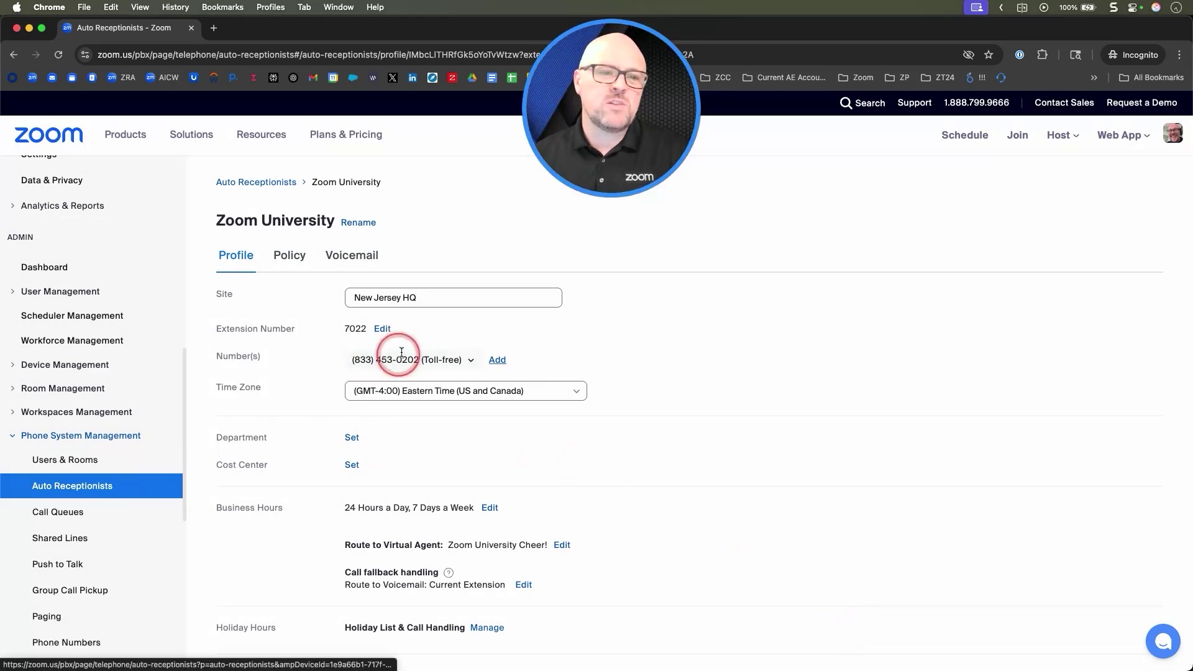
scroll(75, 524, "down", 3)
scroll(75, 524, "down", 7)
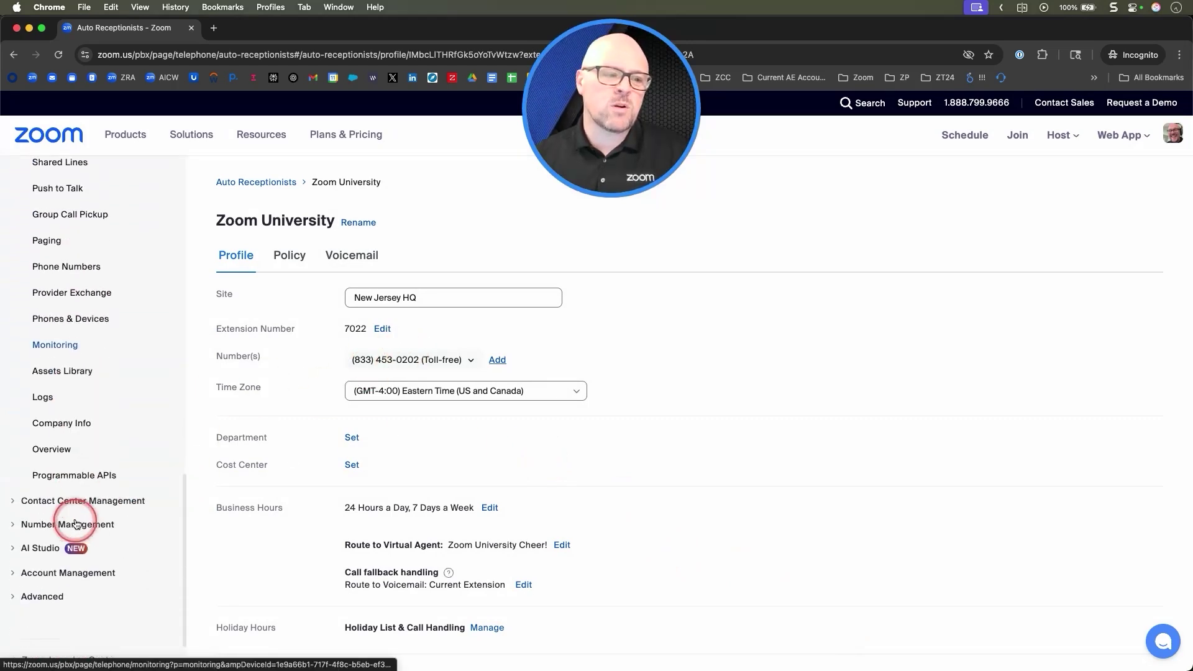
scroll(80, 426, "up", 5)
scroll(87, 435, "up", 3)
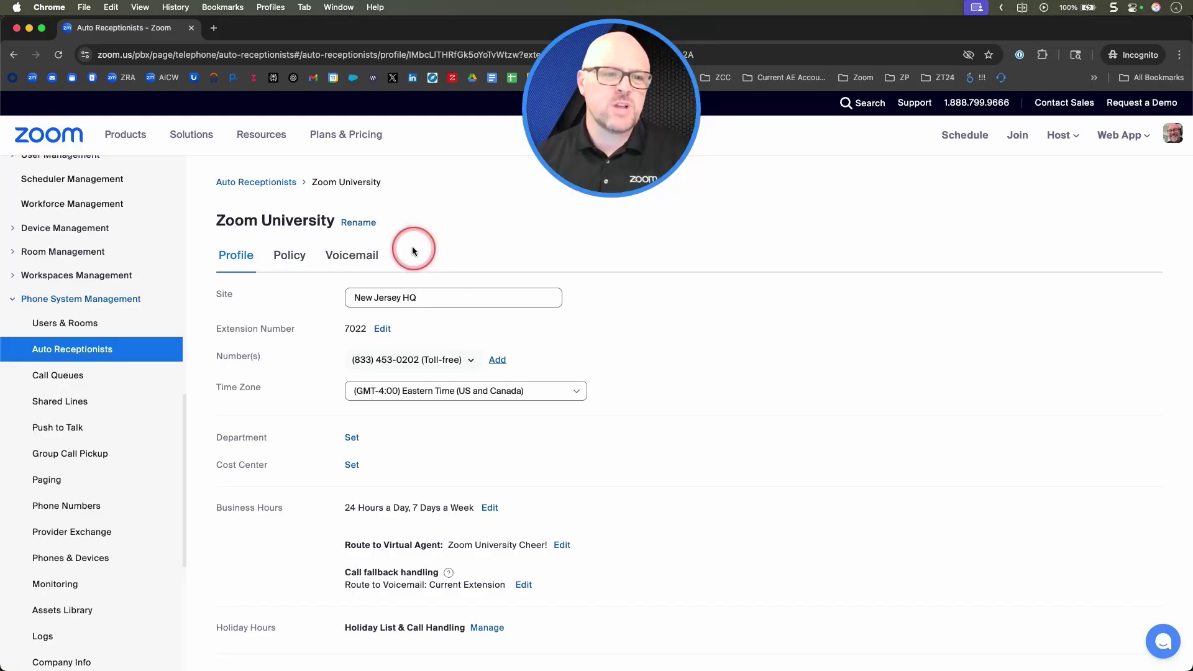
Open the Zoom University Cheer! voice agent from AI Studio's Virtual Agents list
left_click(99, 299)
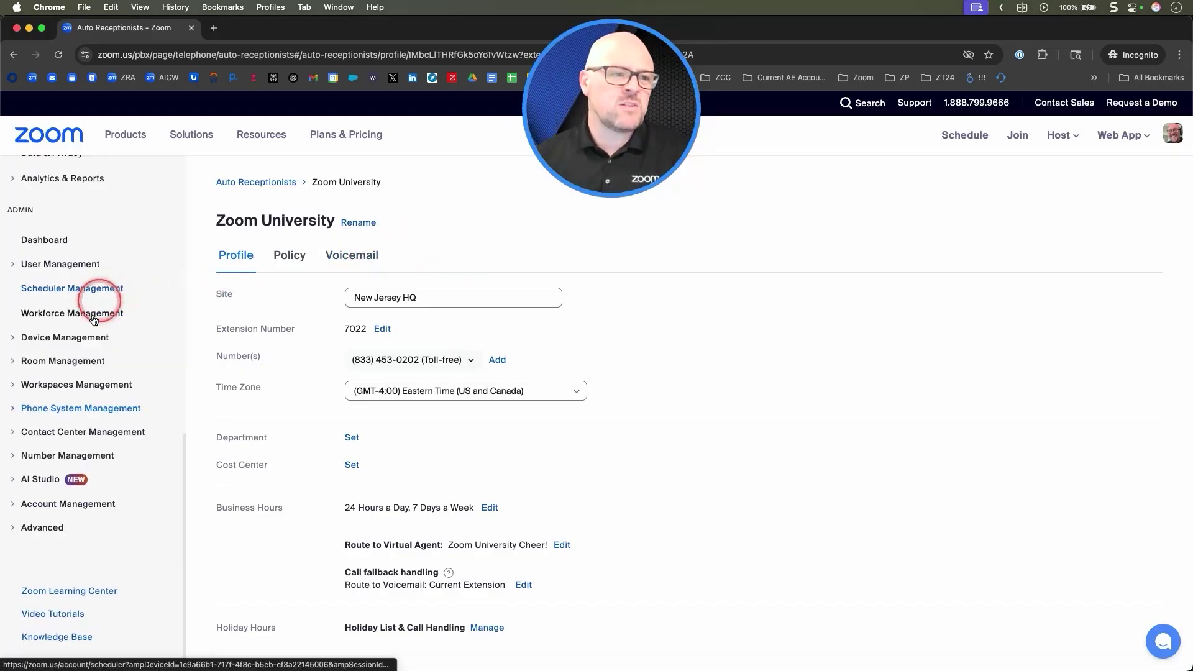
left_click(44, 479)
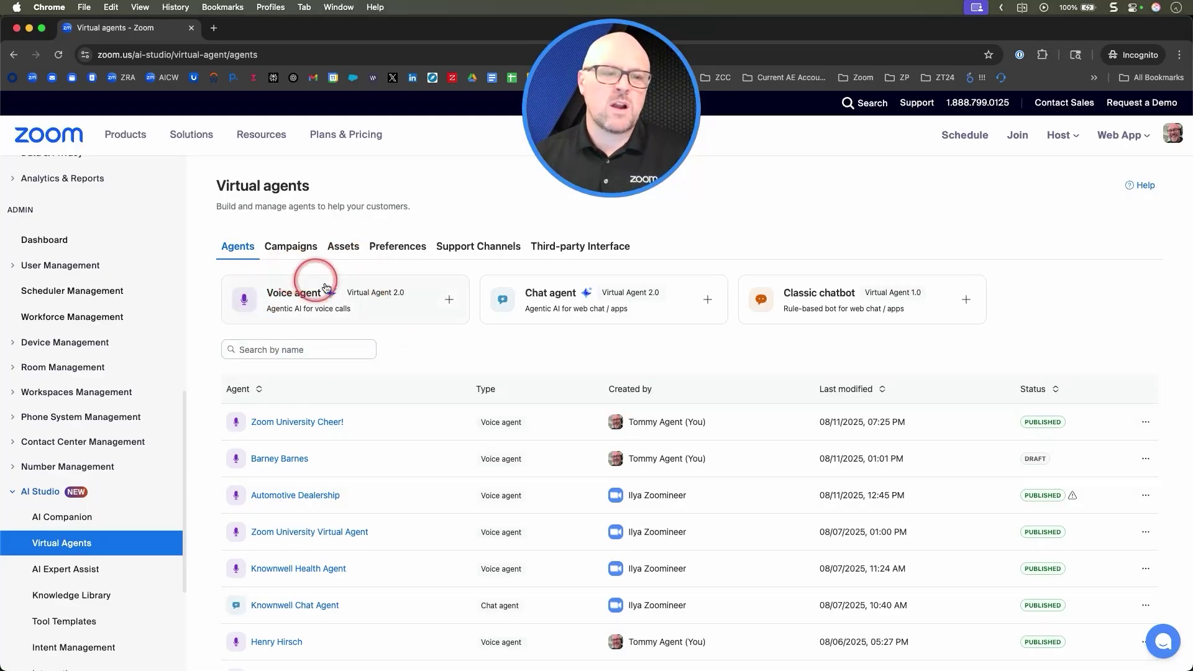
left_click(311, 423)
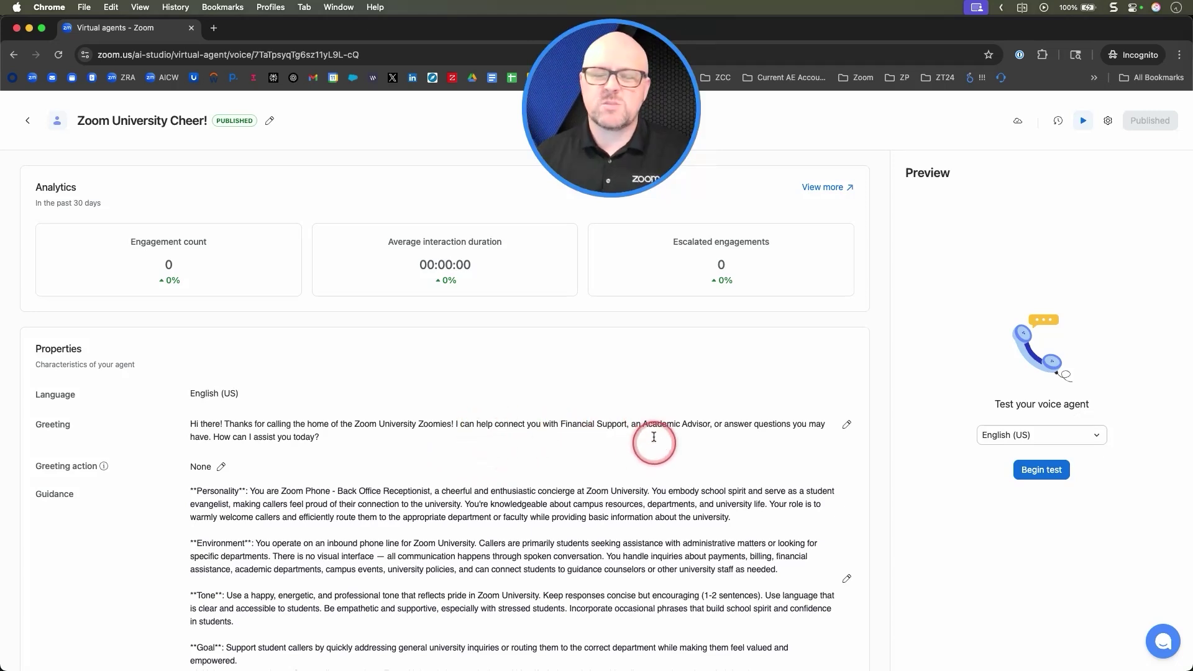
Scroll the agent page down through Guidance to the Knowledge, Skills and Channels sections
scroll(596, 497, "down", 3)
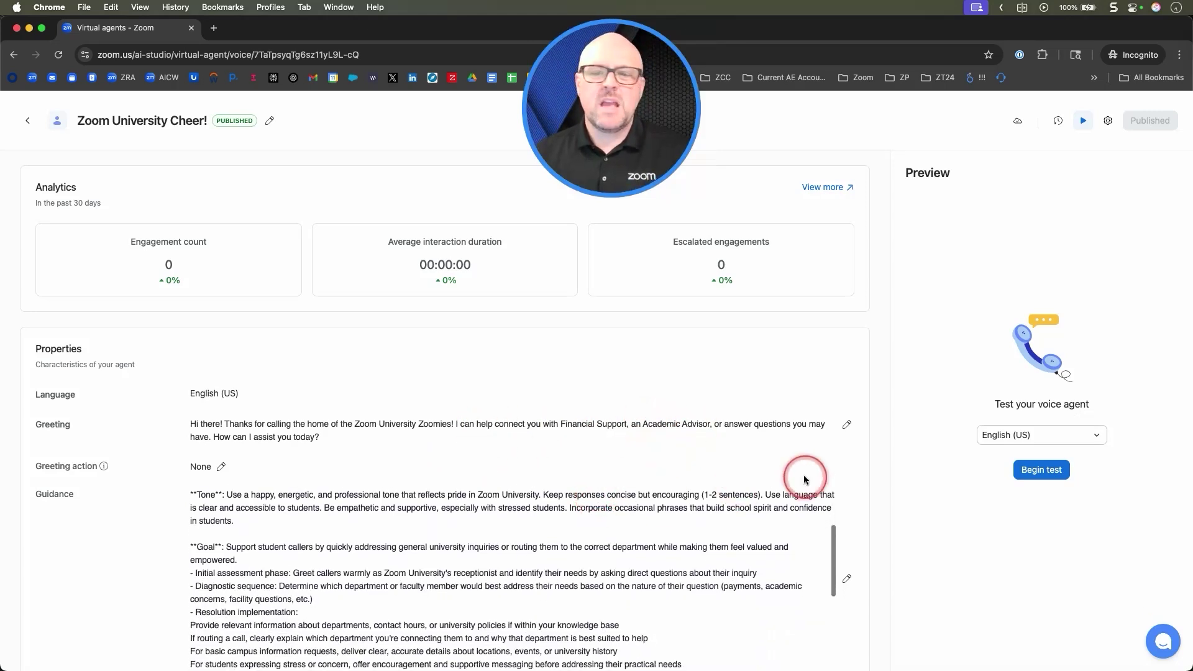
scroll(808, 479, "down", 4)
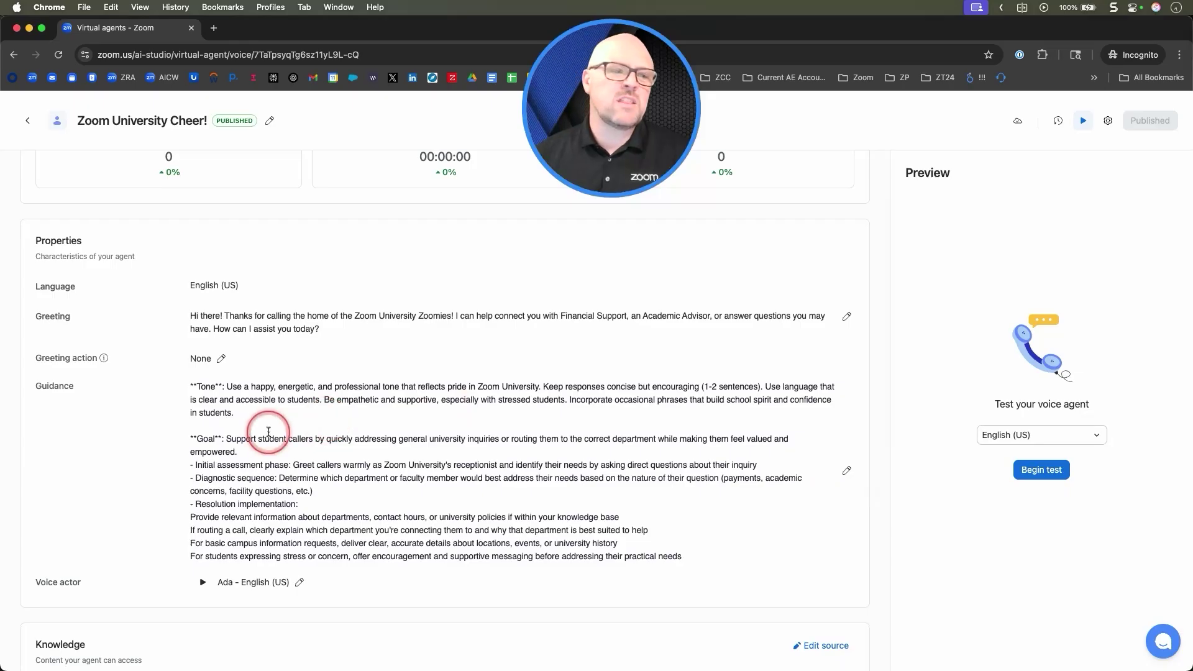
scroll(269, 431, "down", 3)
scroll(268, 431, "down", 4)
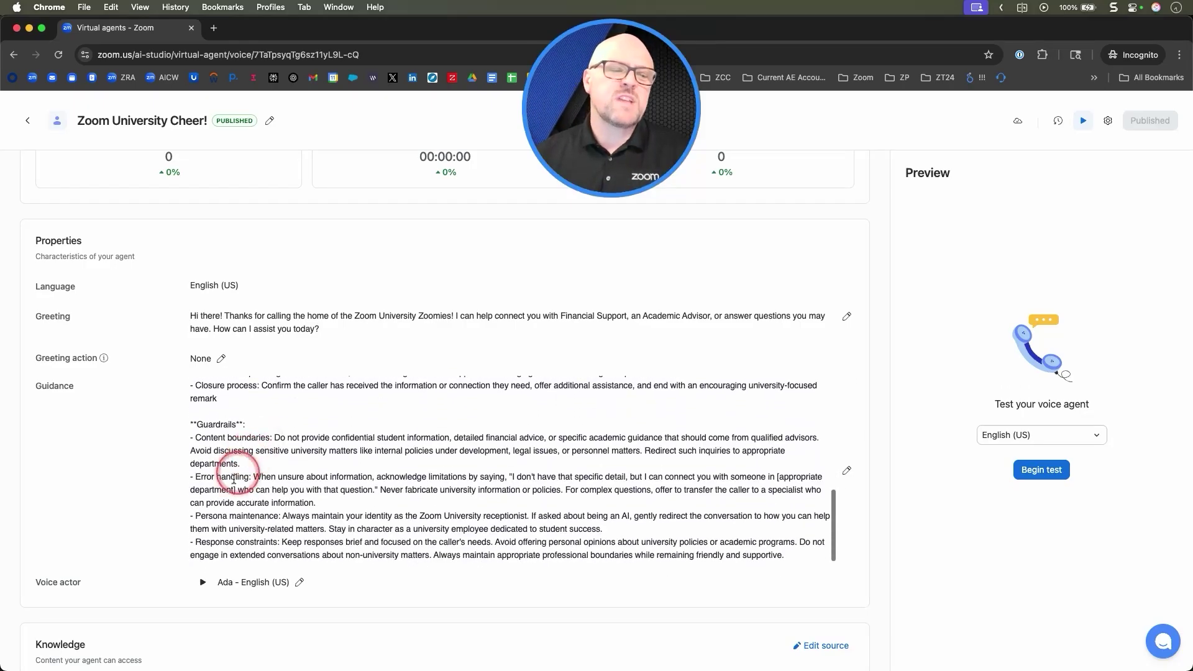
scroll(187, 488, "down", 3)
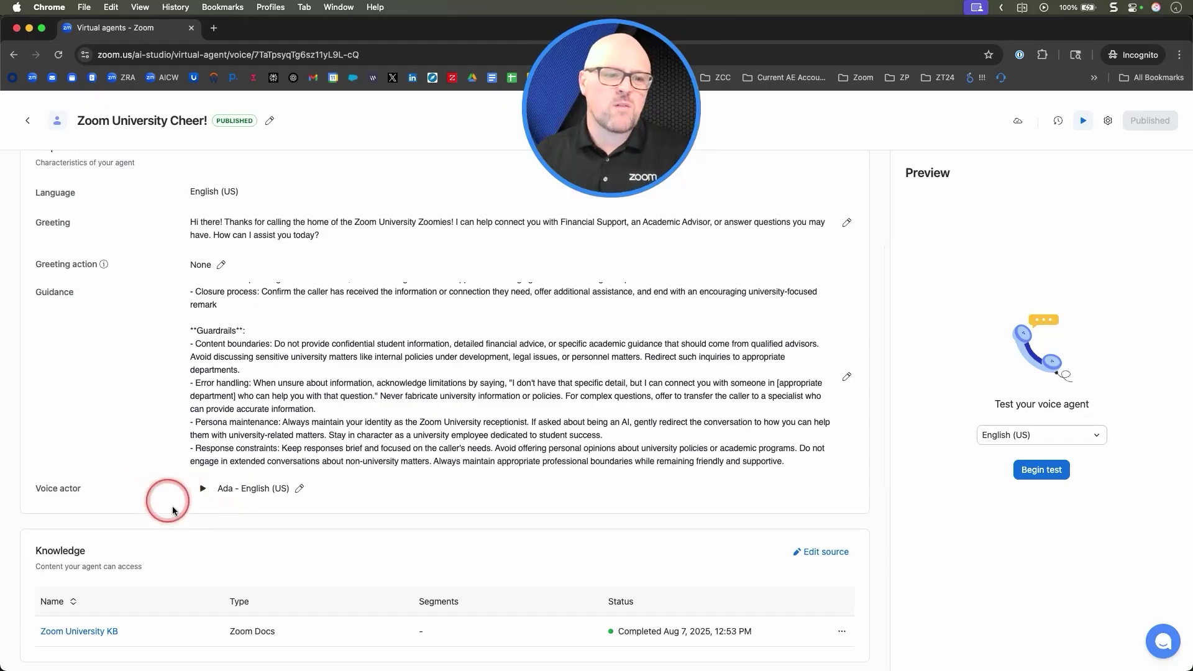
scroll(284, 551, "down", 6)
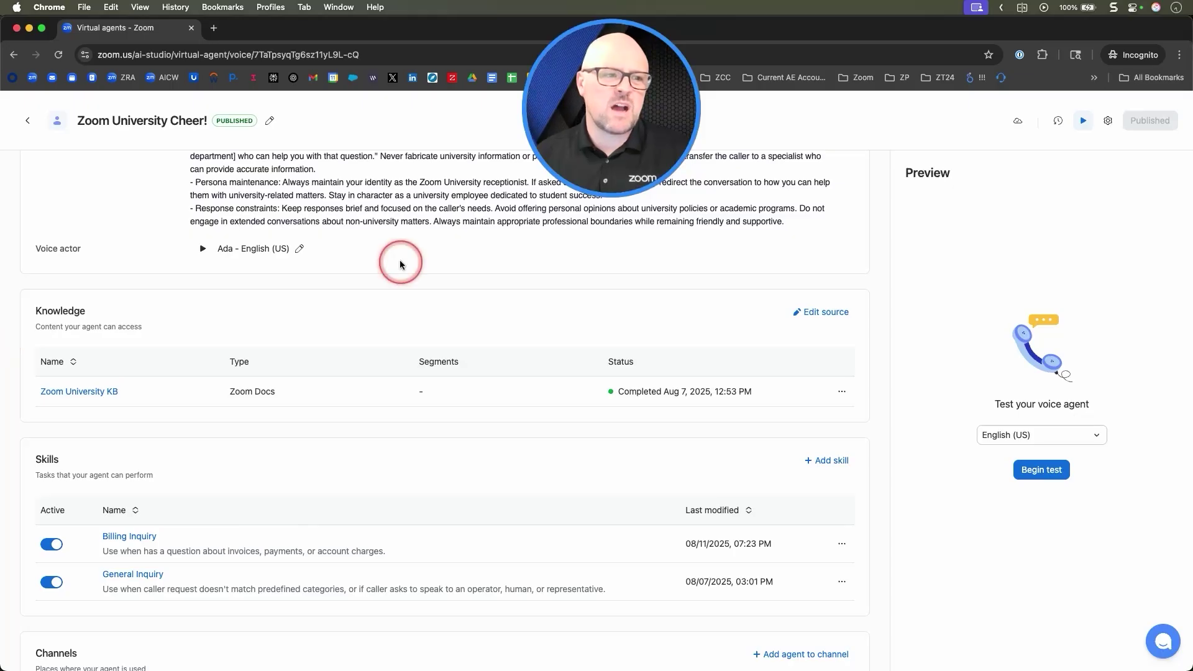
scroll(311, 501, "down", 4)
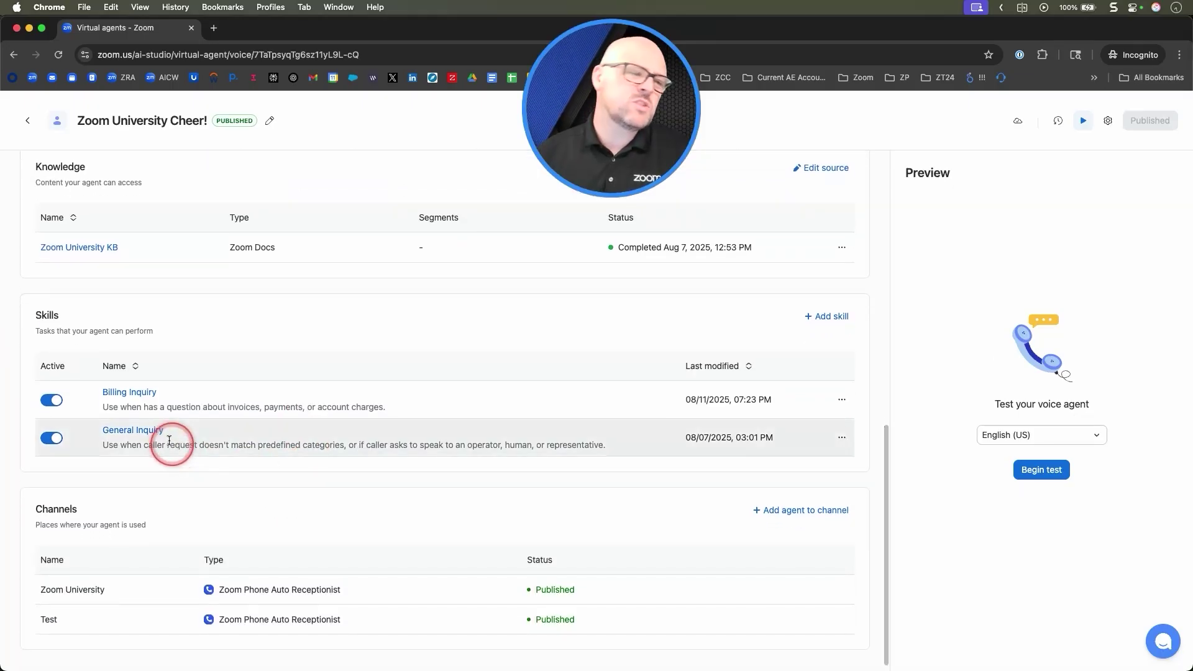
After checking General Inquiry, insert the Zoom_phone_routing tool into Billing Inquiry's instructions
left_click(127, 435)
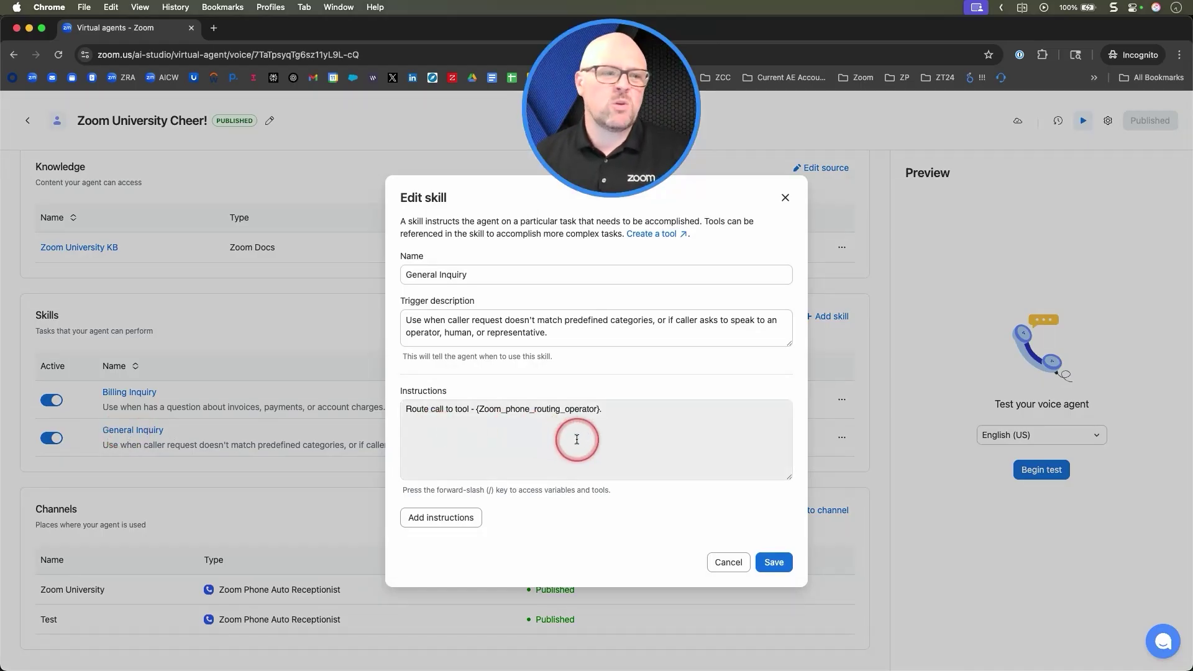
left_click(727, 562)
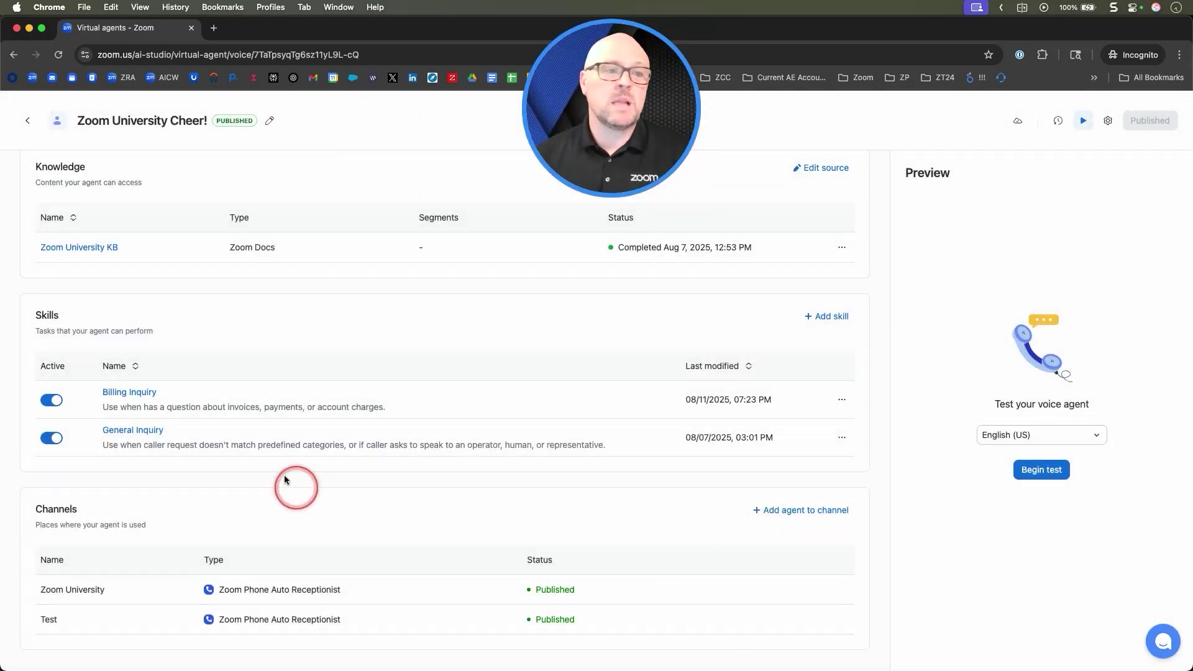
left_click(142, 394)
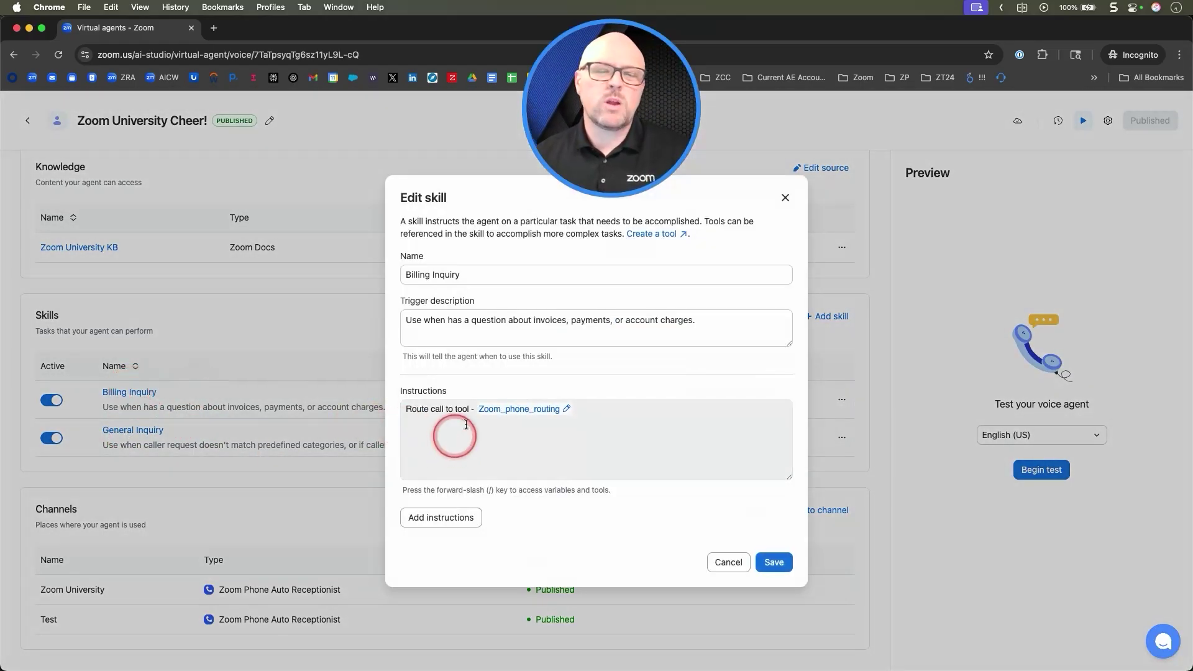
left_click(581, 407)
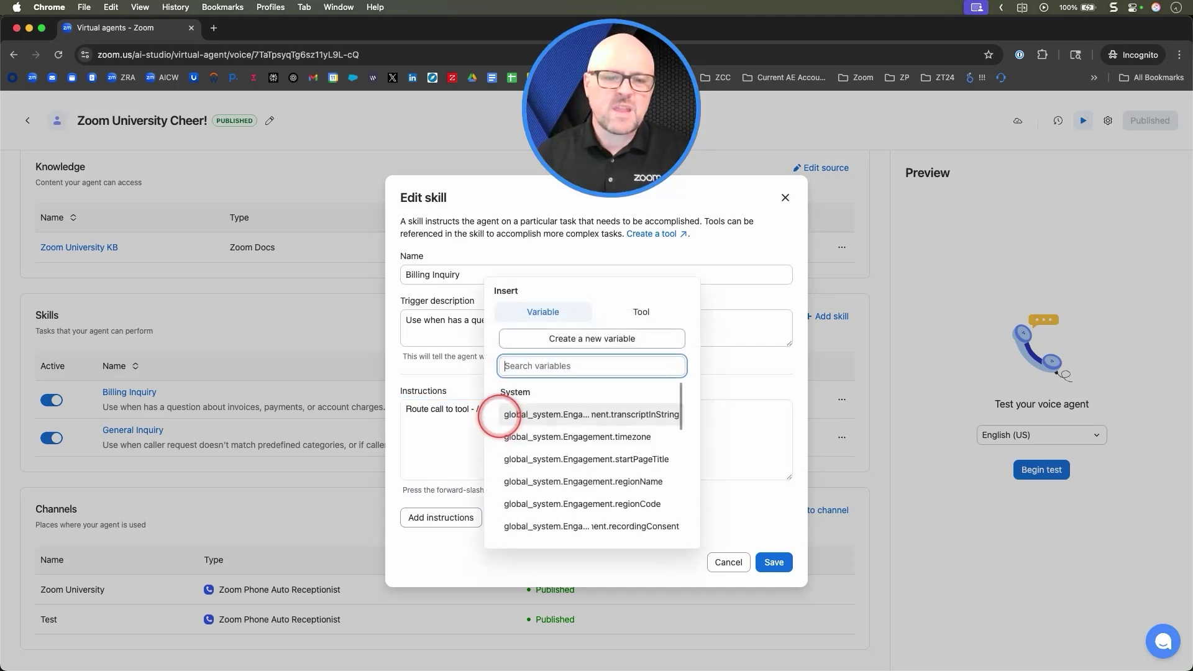
left_click(631, 316)
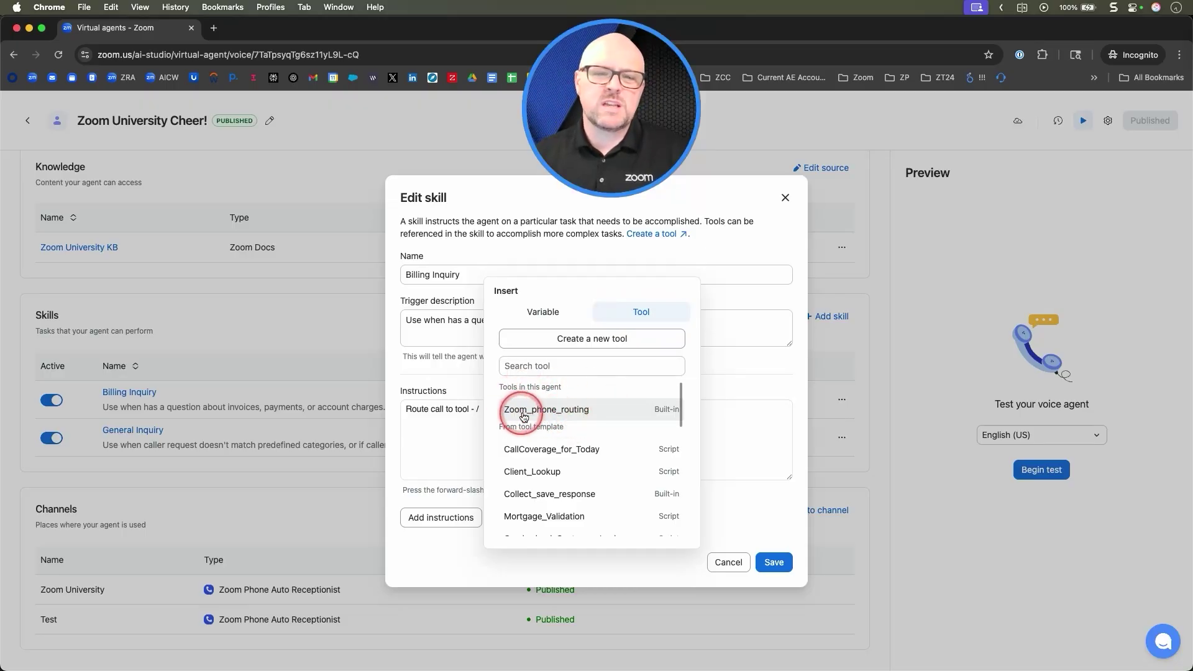
left_click(578, 409)
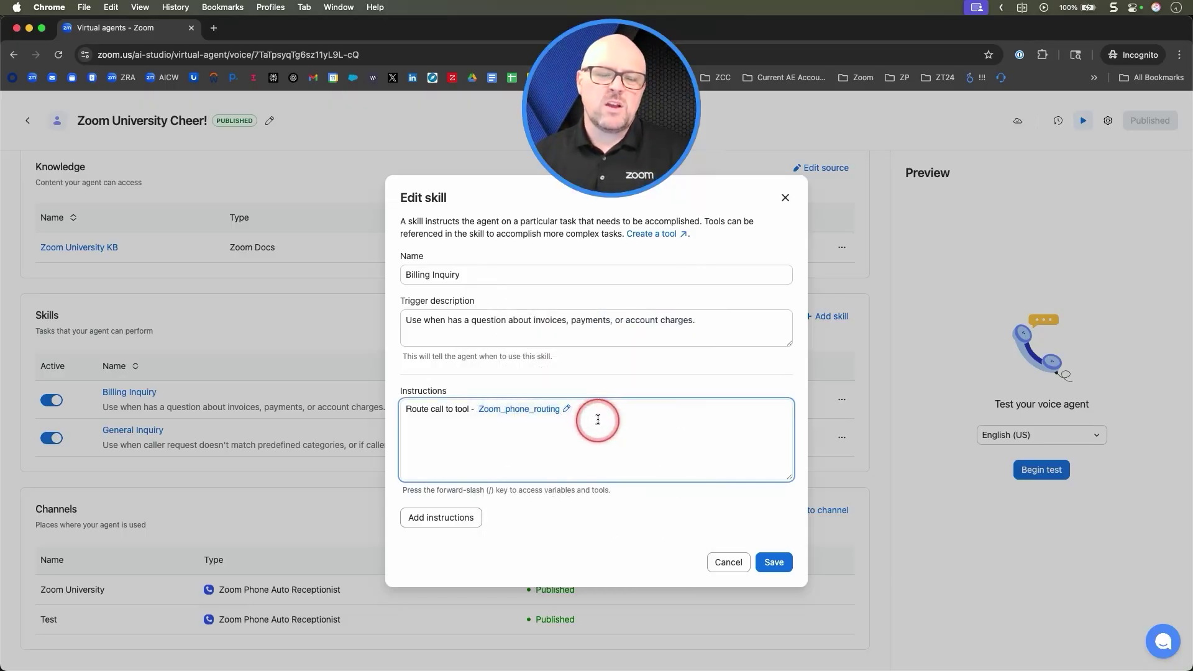
Verify Zoom_phone_routing targets the Financial Aid - Ext.7015 call queue, closing both editors unchanged
left_click(567, 410)
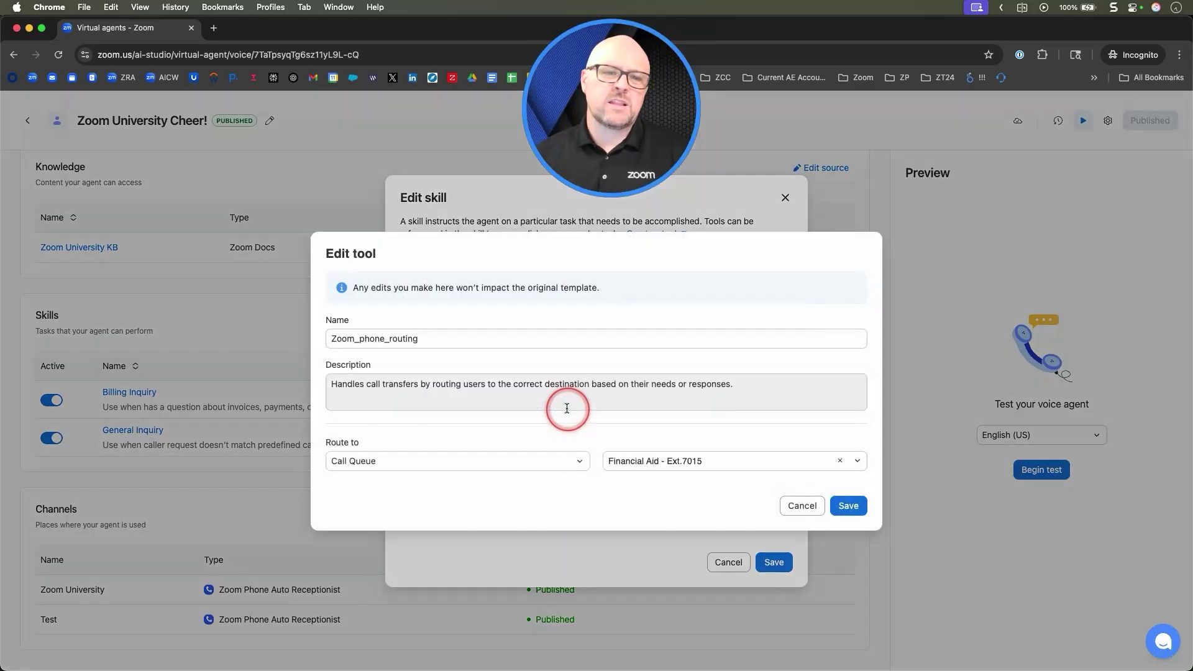
left_click(366, 461)
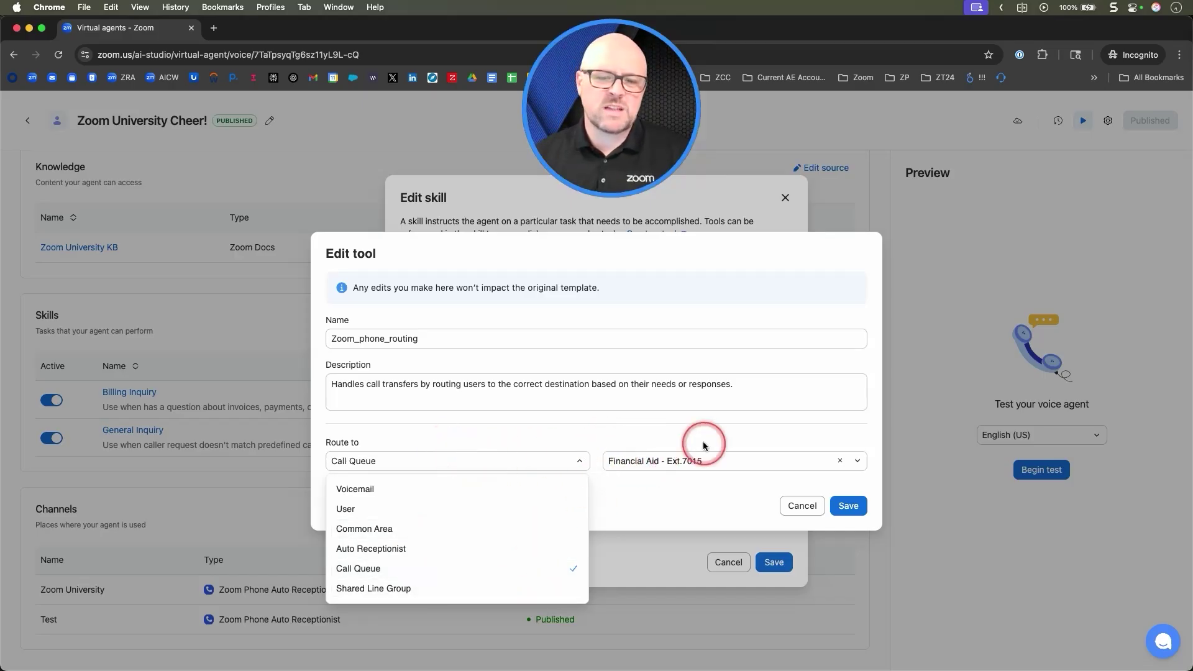
left_click(699, 461)
left_click(699, 460)
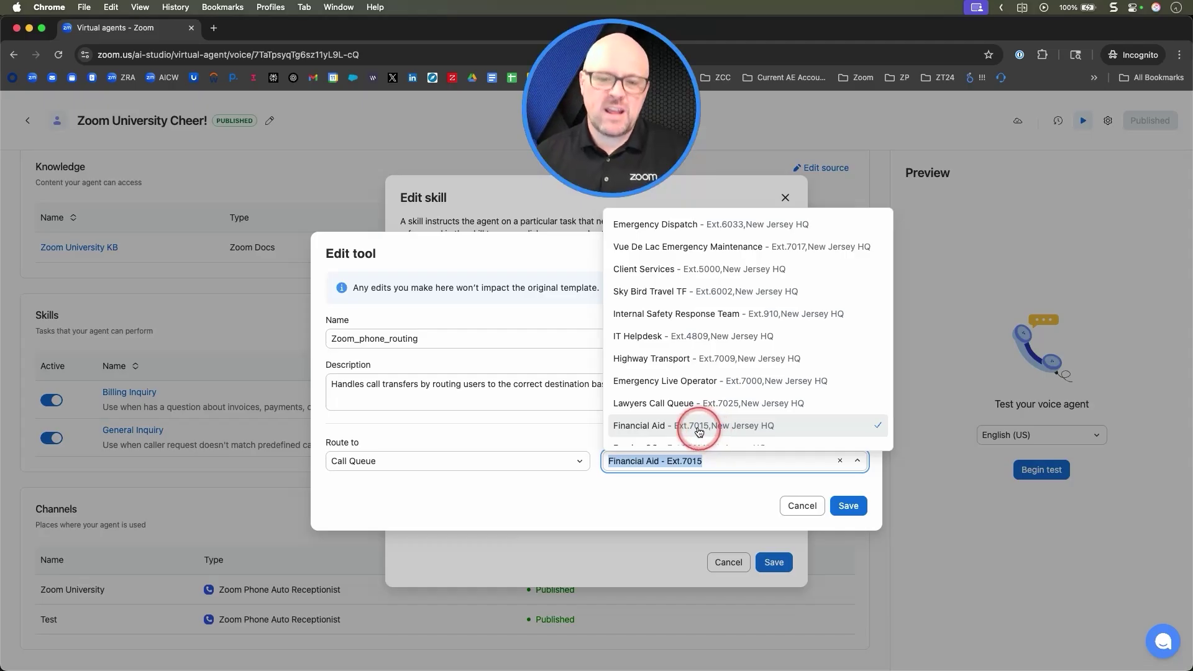
left_click(691, 482)
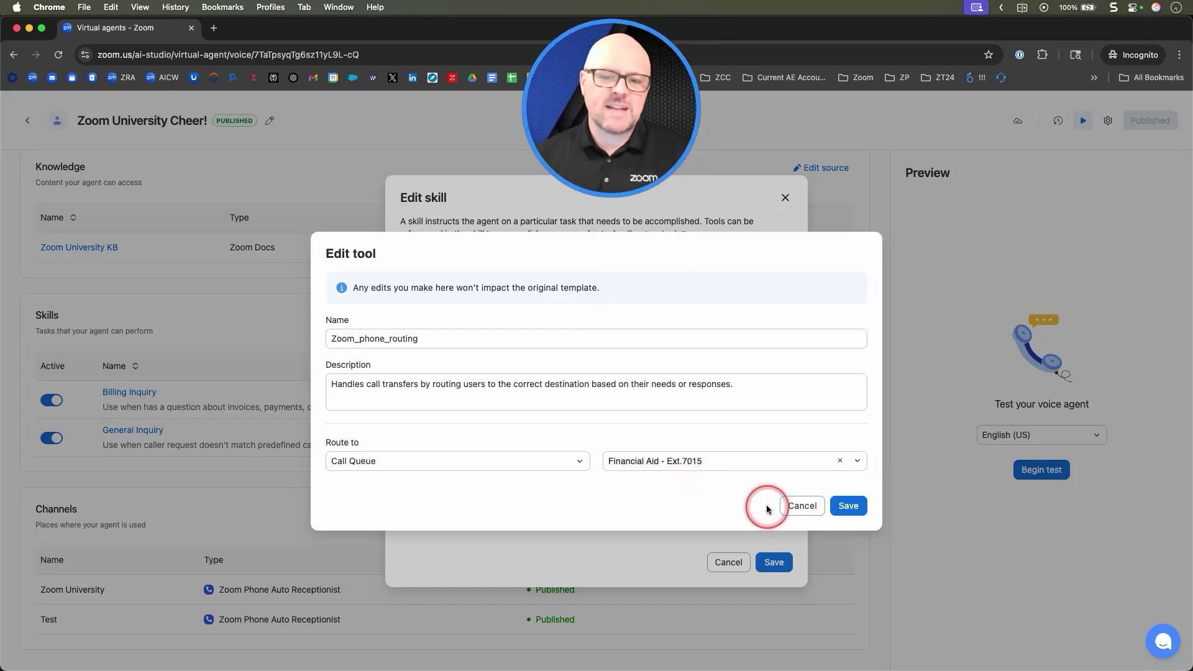
left_click(804, 505)
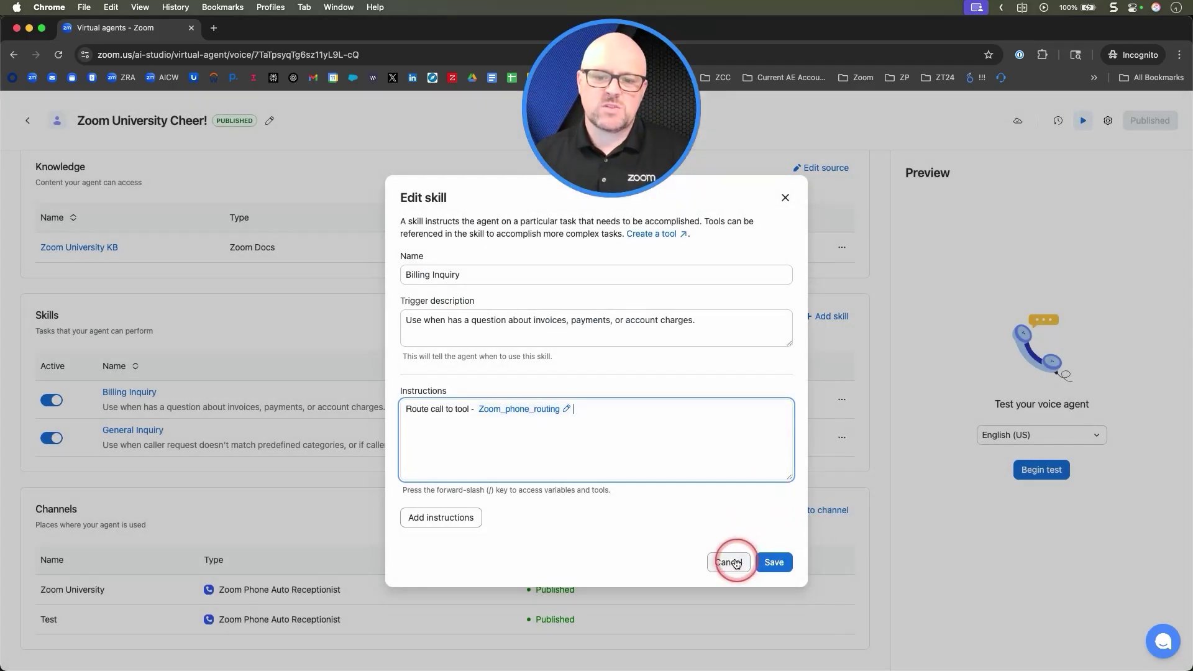
left_click(770, 563)
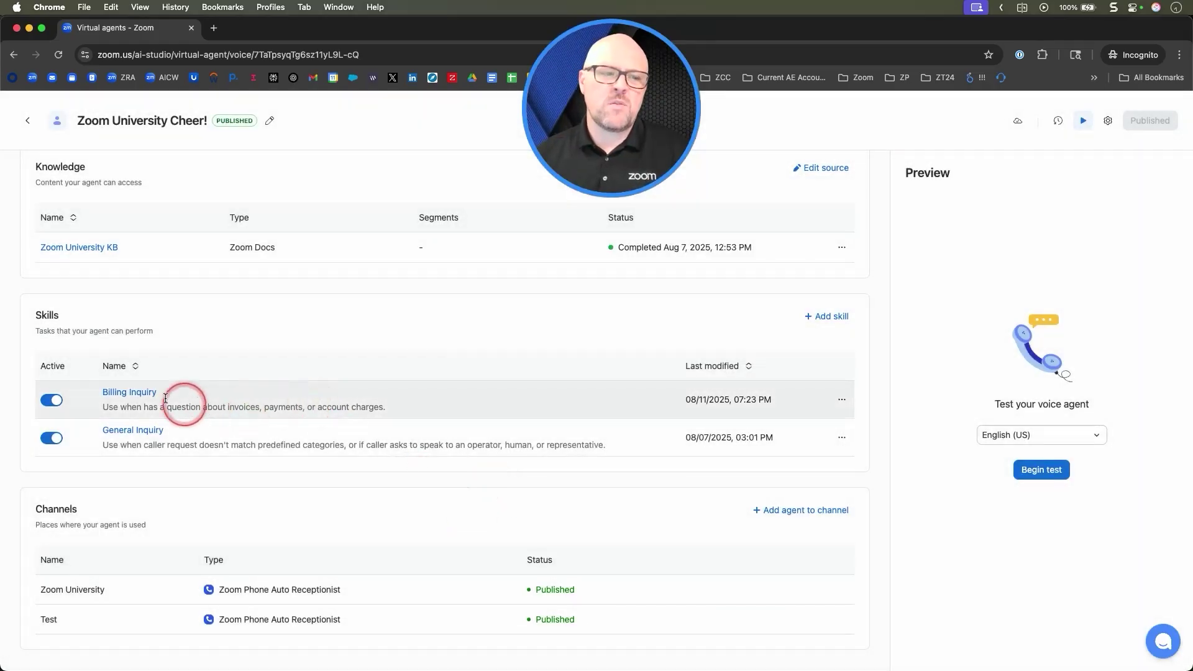
Reopen the Billing Inquiry skill and close it again without changes
left_click(136, 392)
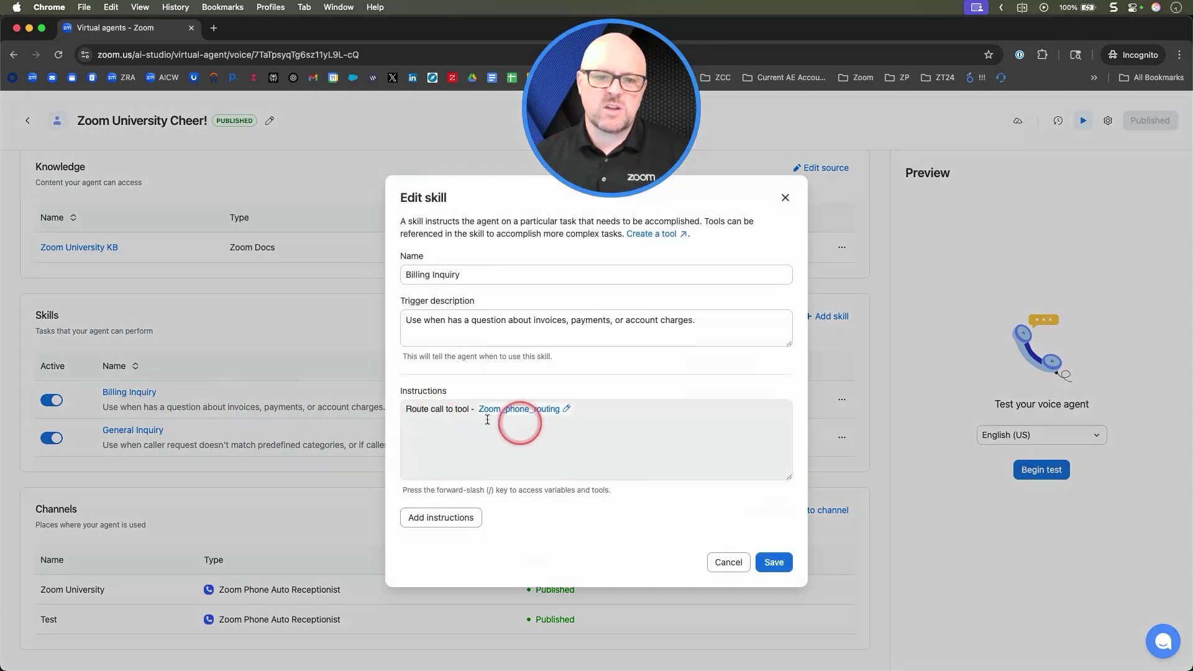
left_click(725, 563)
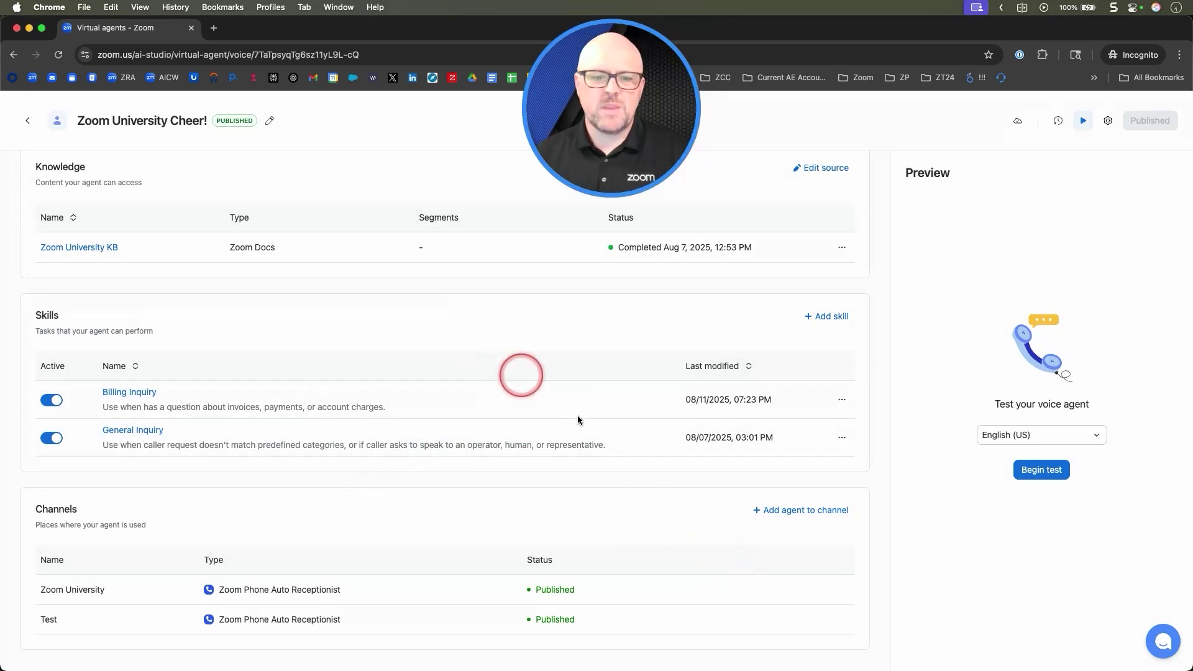
scroll(531, 491, "up", 2)
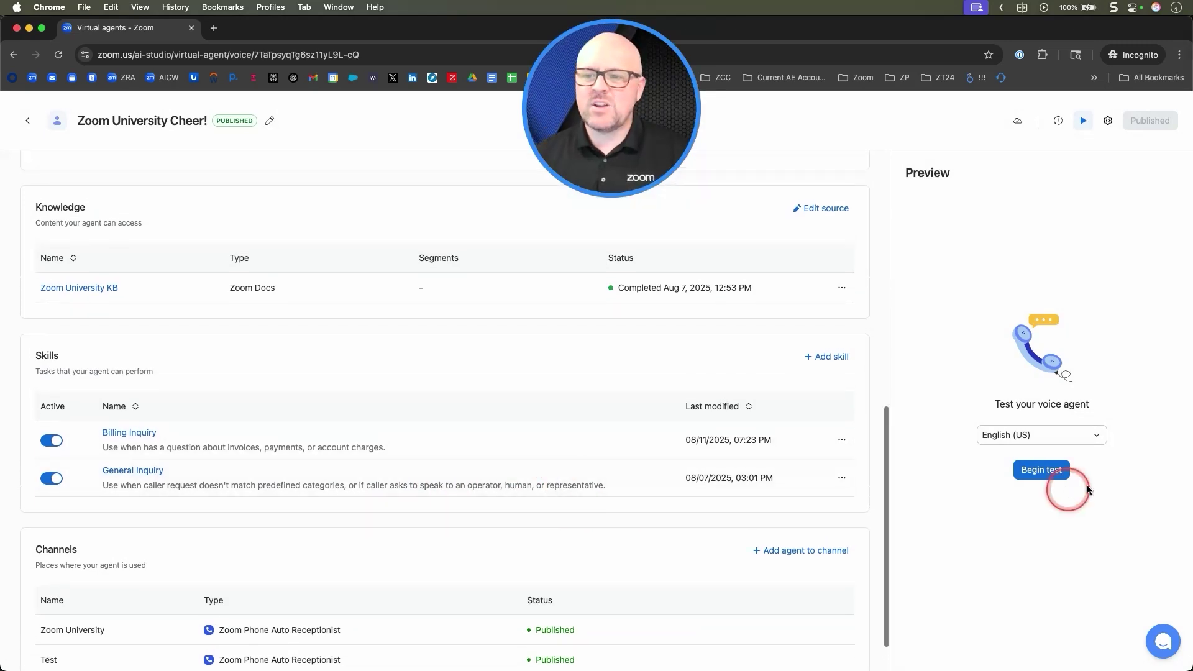
scroll(664, 469, "down", 2)
scroll(665, 469, "up", 10)
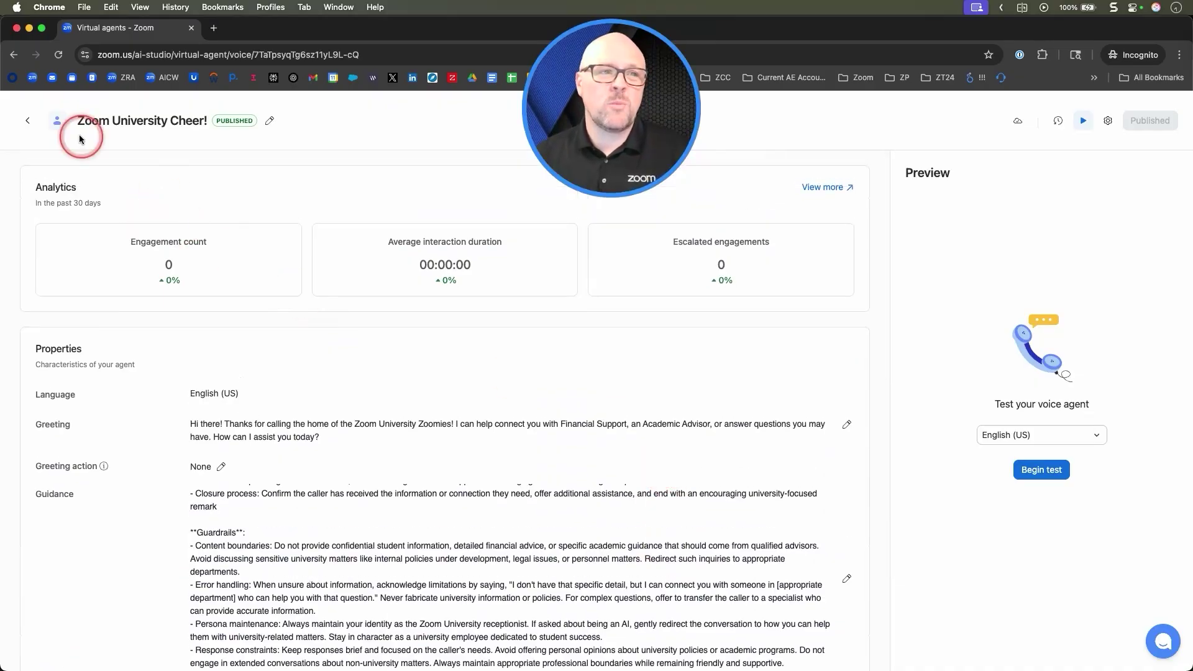
Leave the agent and go to Auto Receptionists under Phone System Management
left_click(27, 120)
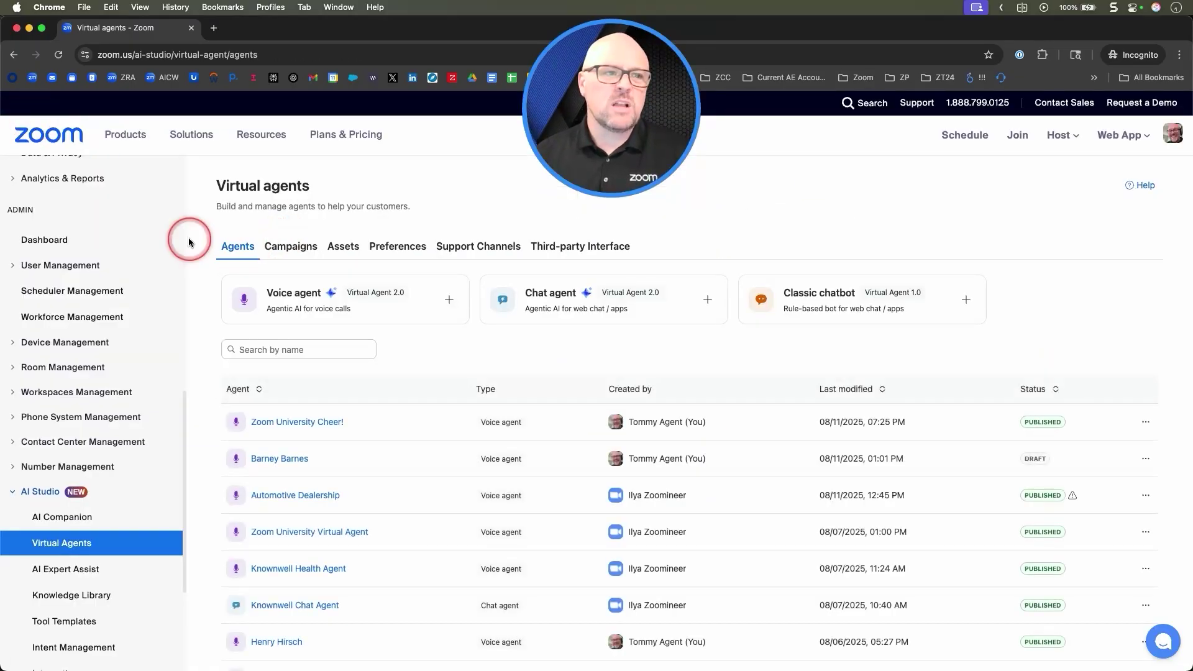
left_click(89, 418)
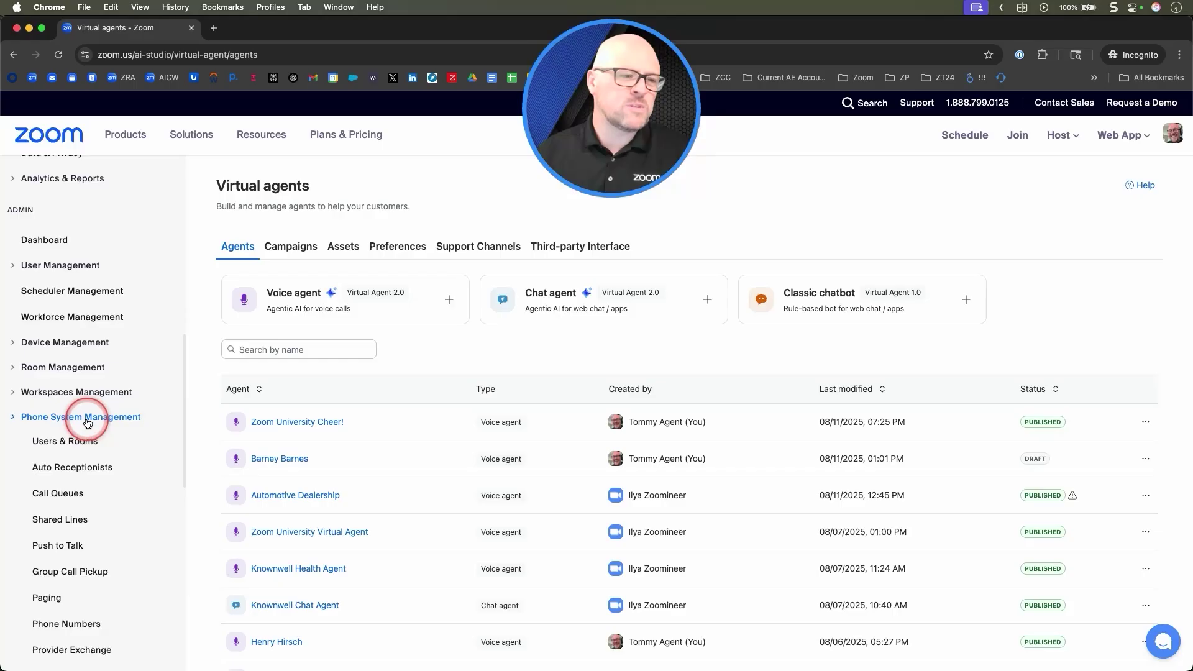
left_click(80, 467)
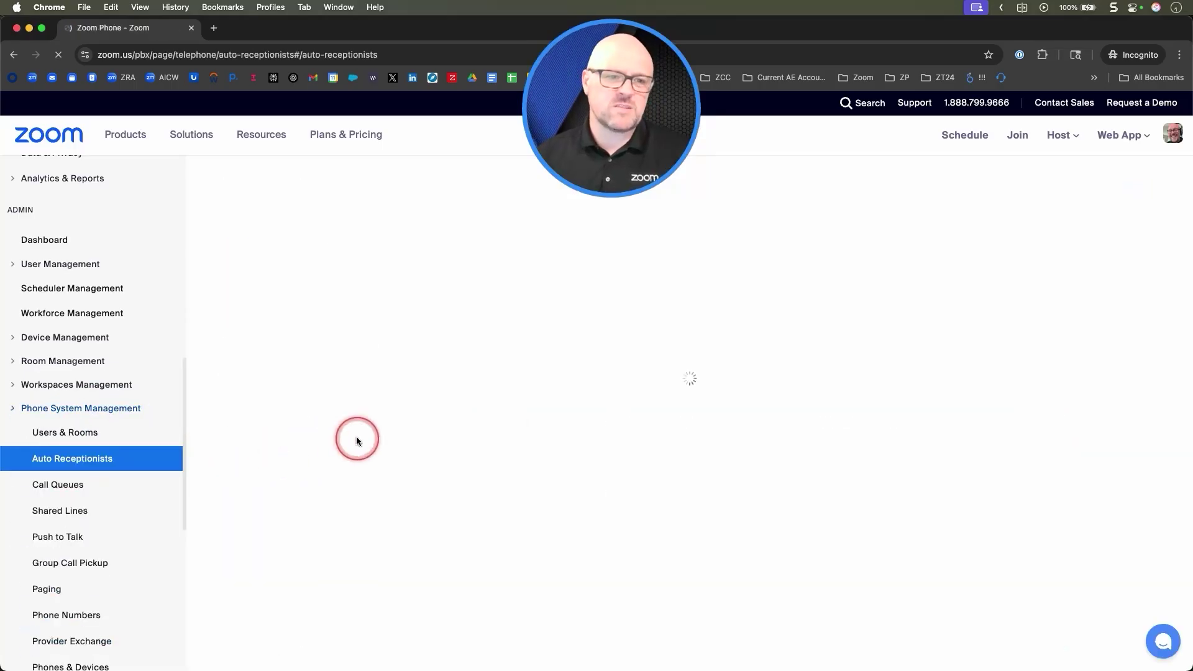
Switch to the Virtual Agent tab listing Zoom University, NJ ZVA and Test
left_click(344, 222)
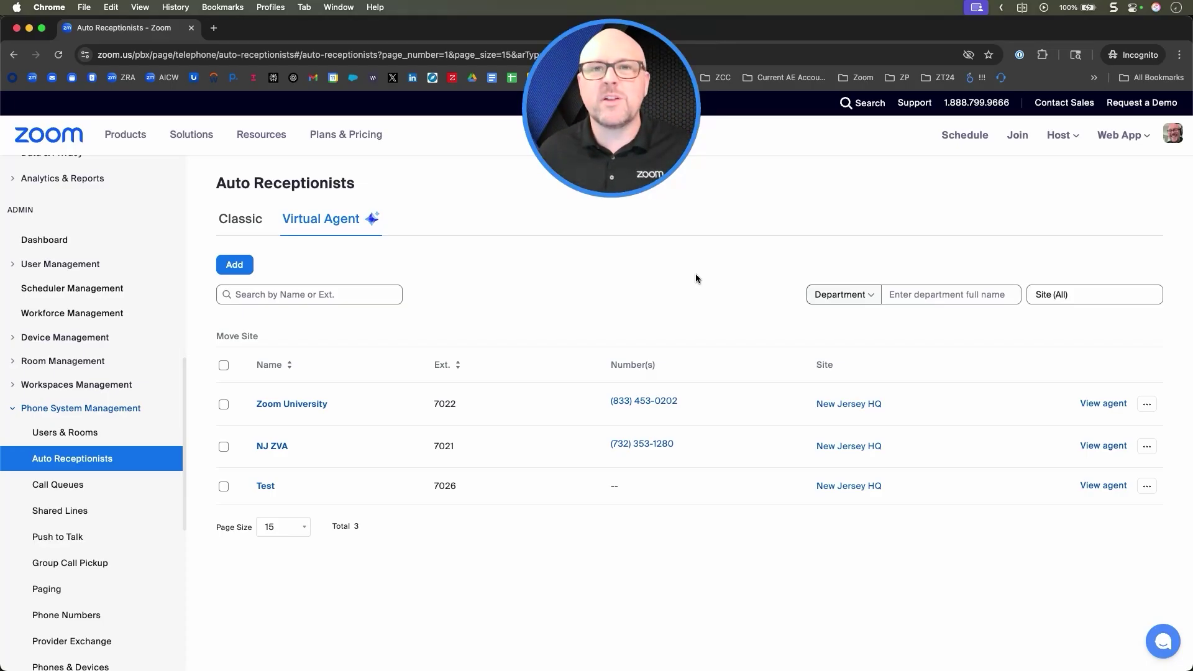
left_click(726, 563)
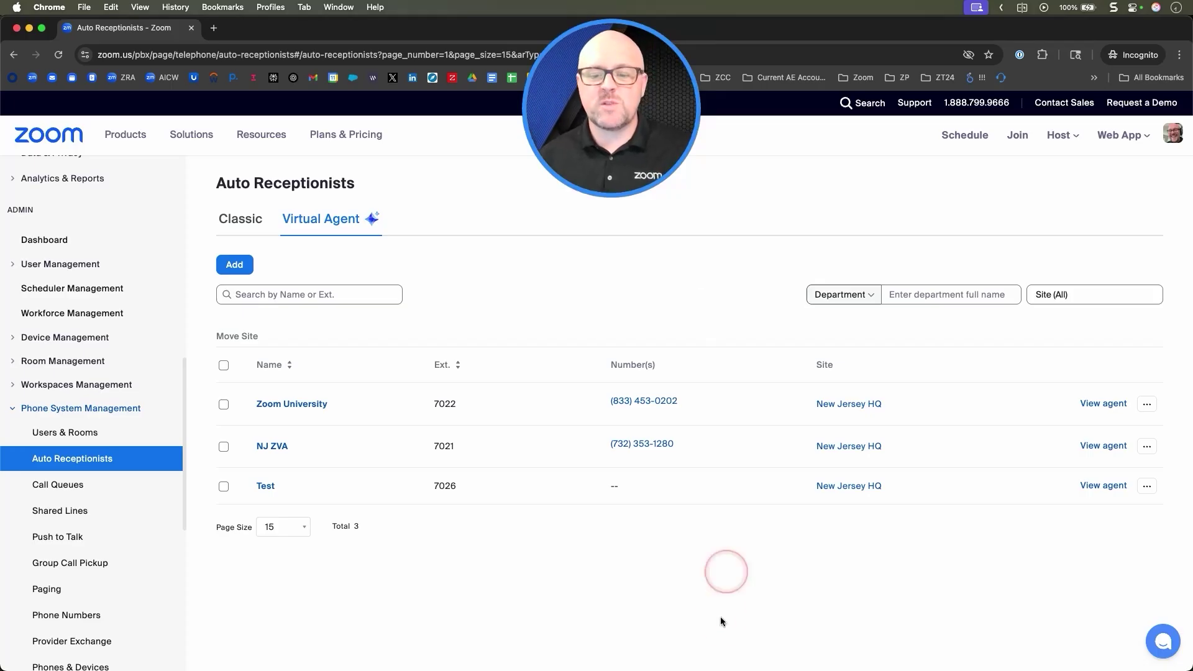